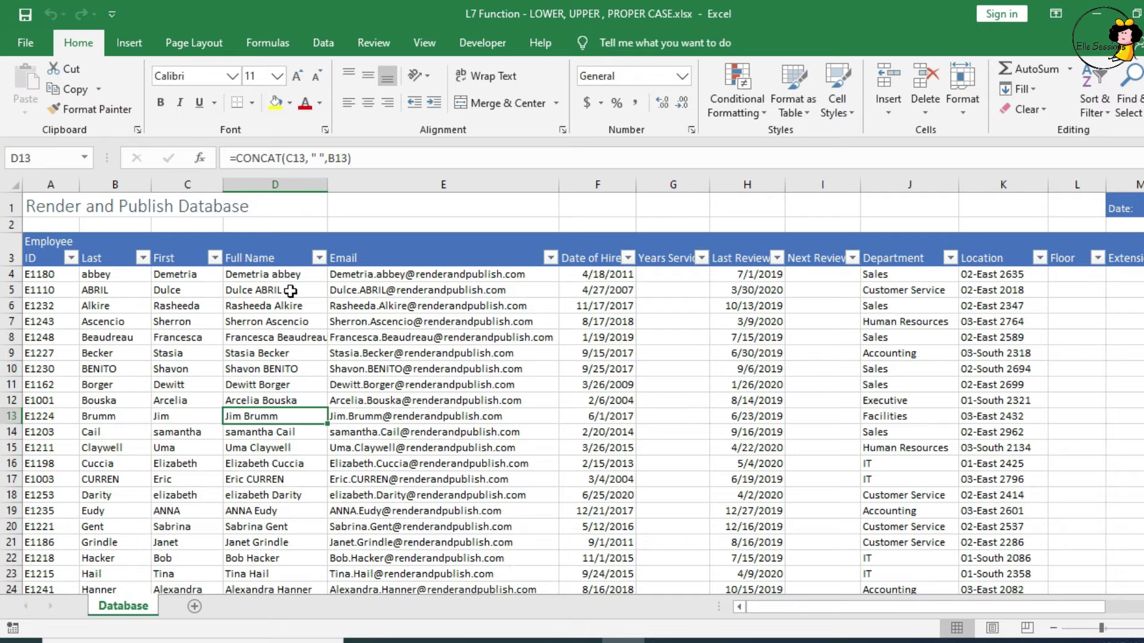
Step: Wrap the CONCAT formula in cell D4 in PROPER, making it =PROPER(CONCAT(C4, " ",B4))
click(290, 275)
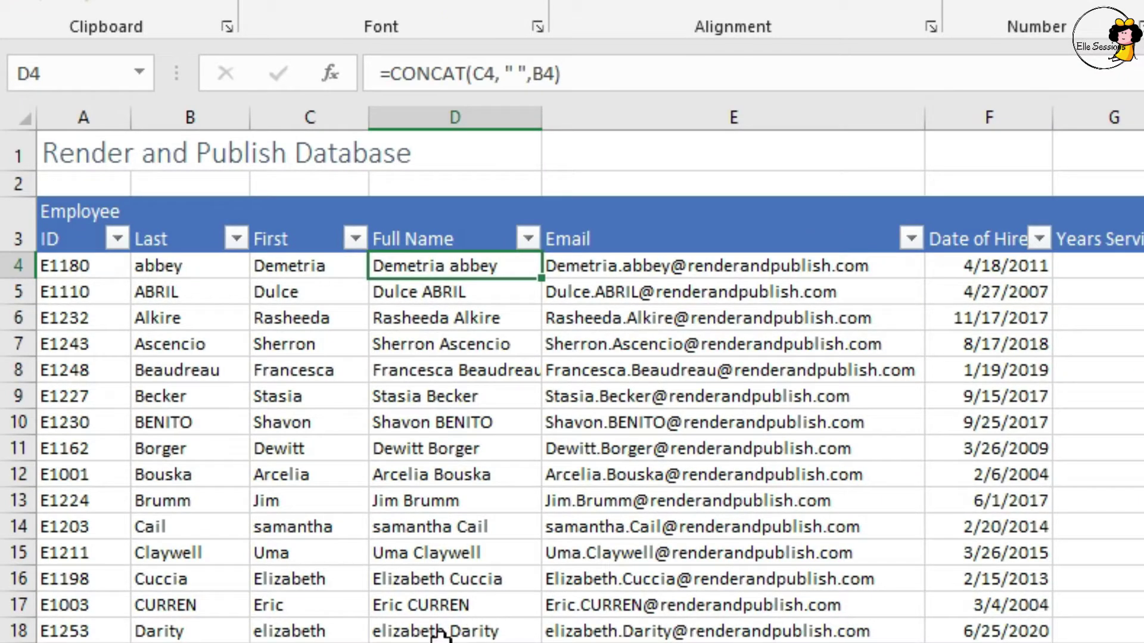
double_click(459, 266)
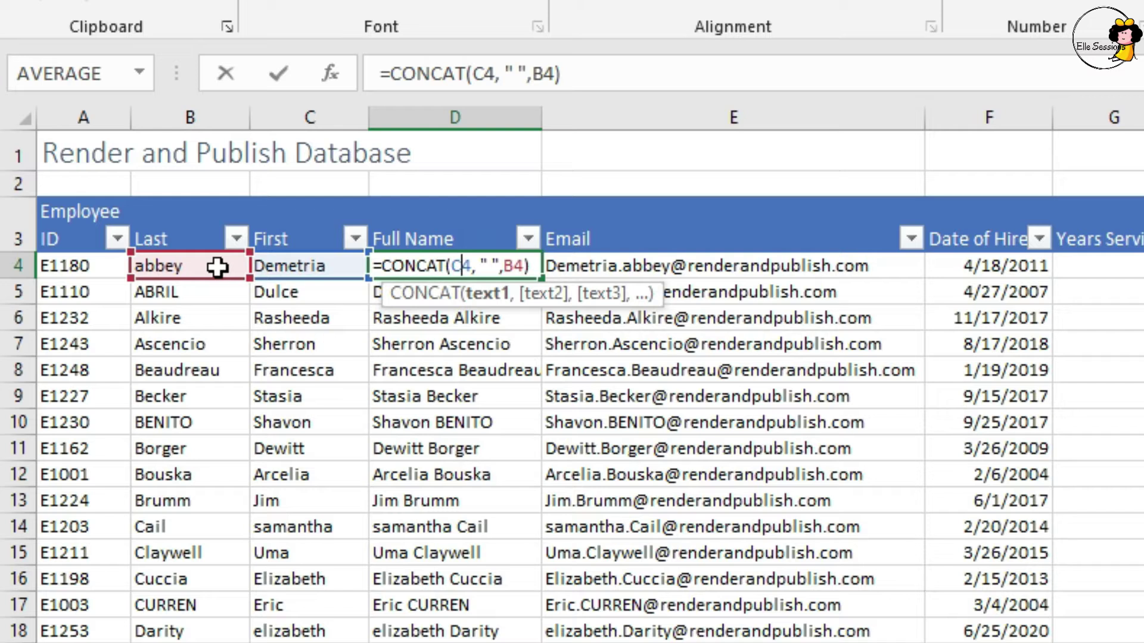
key(Left)
key(Left)
key(Left)
key(Left)
key(Left)
key(Left)
key(Left)
key(Left)
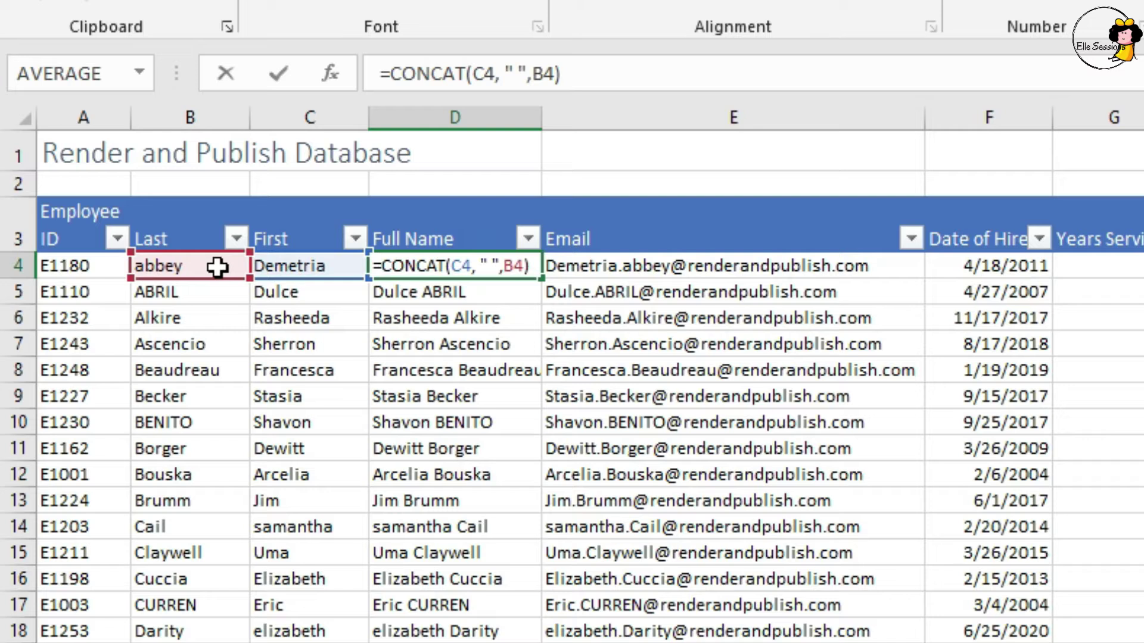
text(PROP)
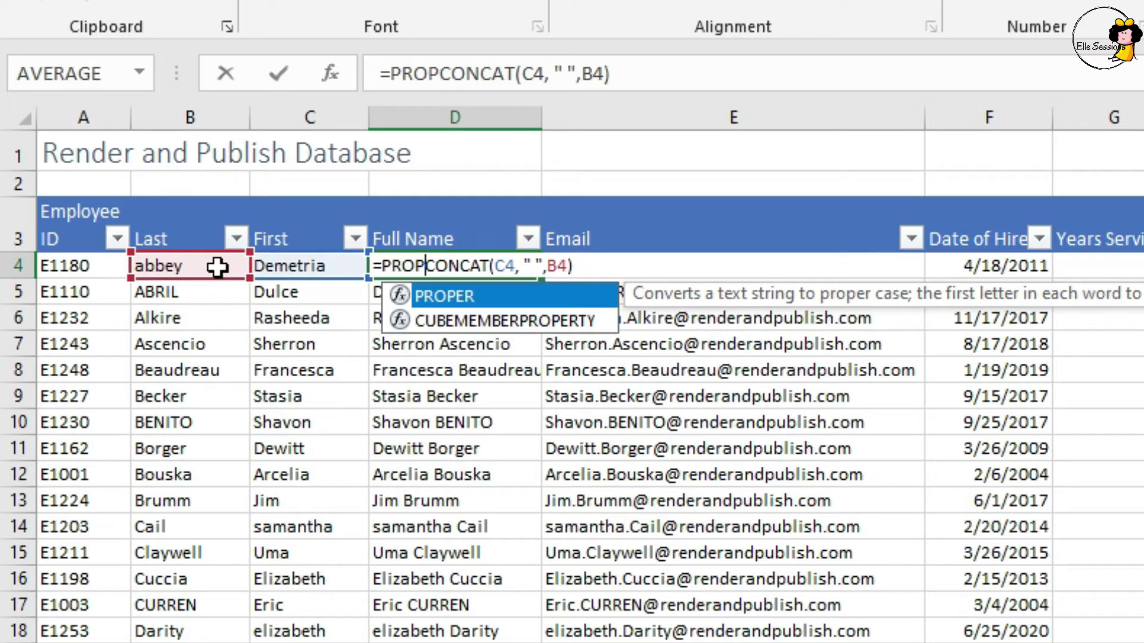
key(Tab)
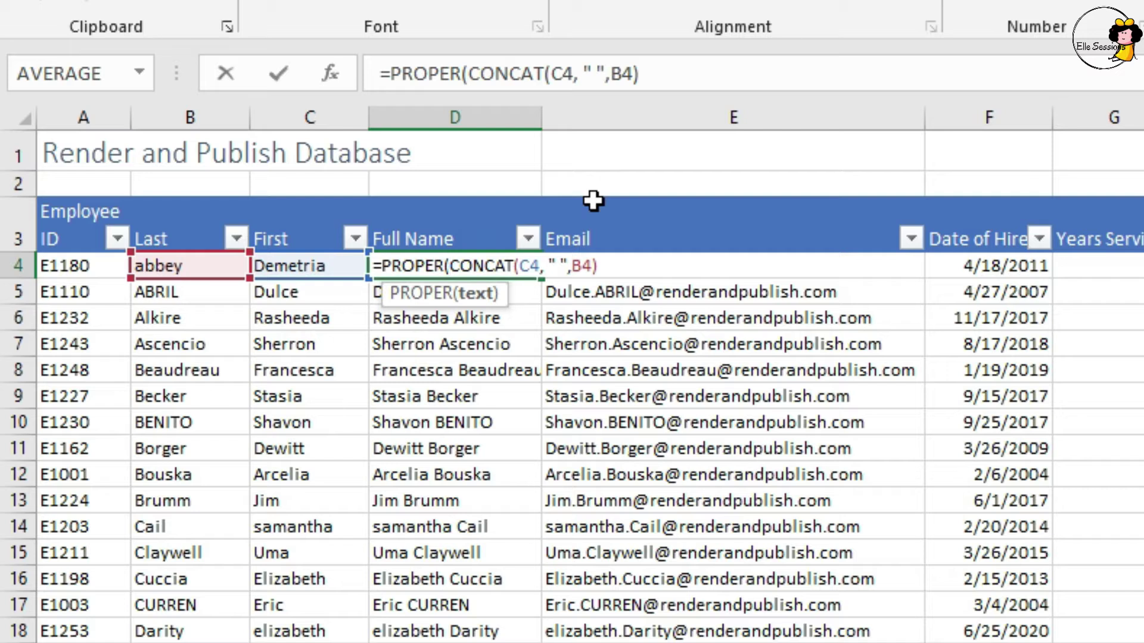
click(596, 262)
text())
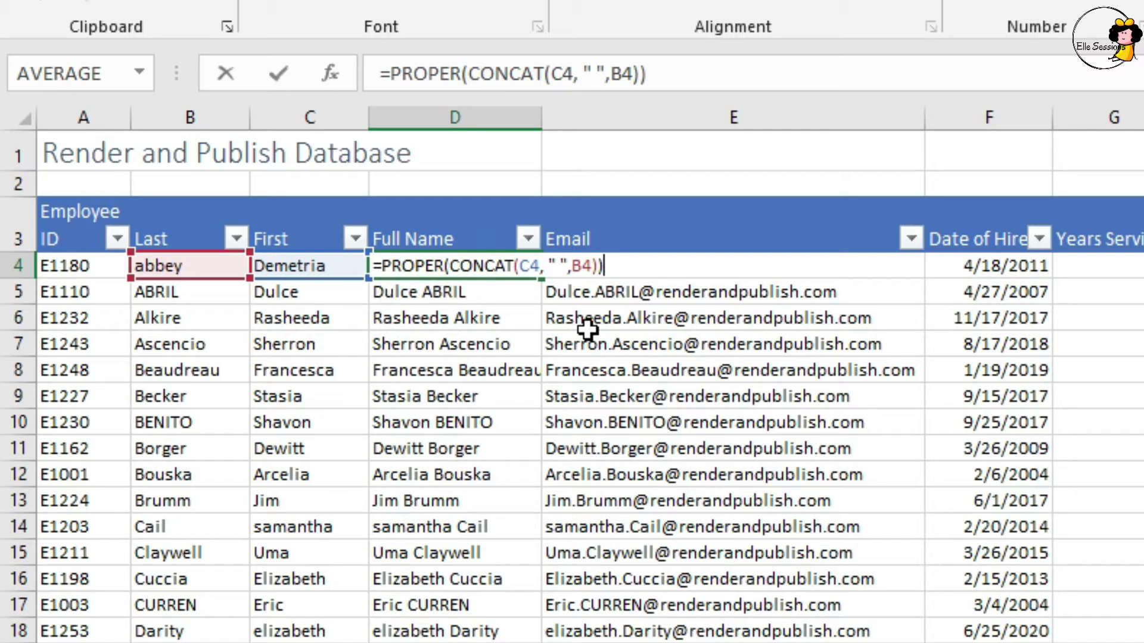
key(Return)
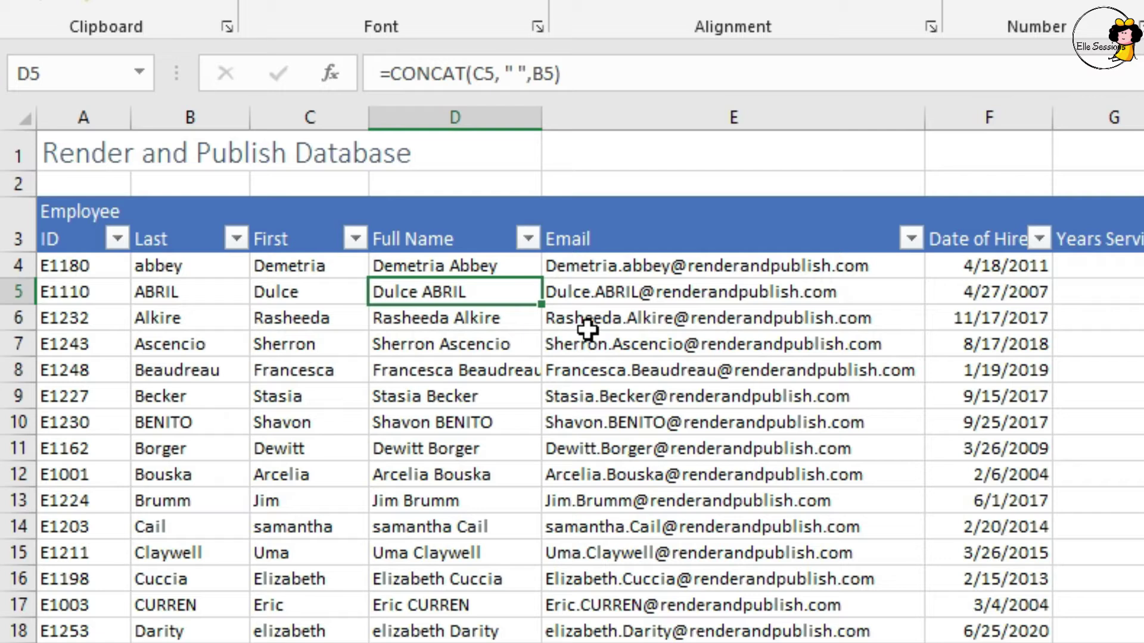
Step: Fill the PROPER formula from D4 down the whole Full Name column
click(517, 267)
double_click(540, 279)
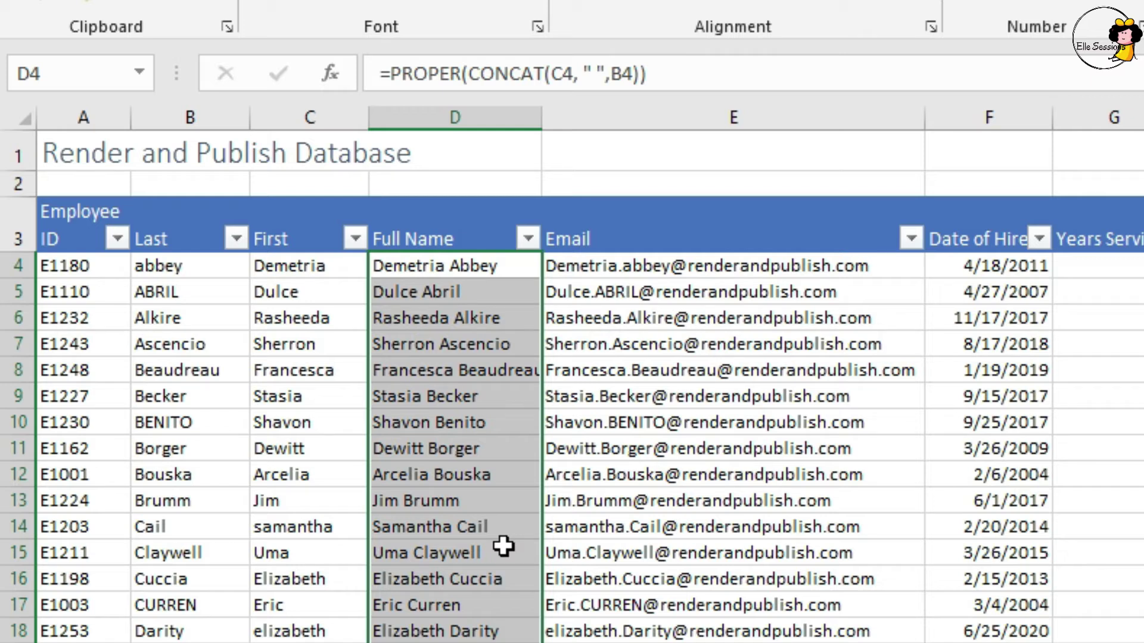
click(689, 259)
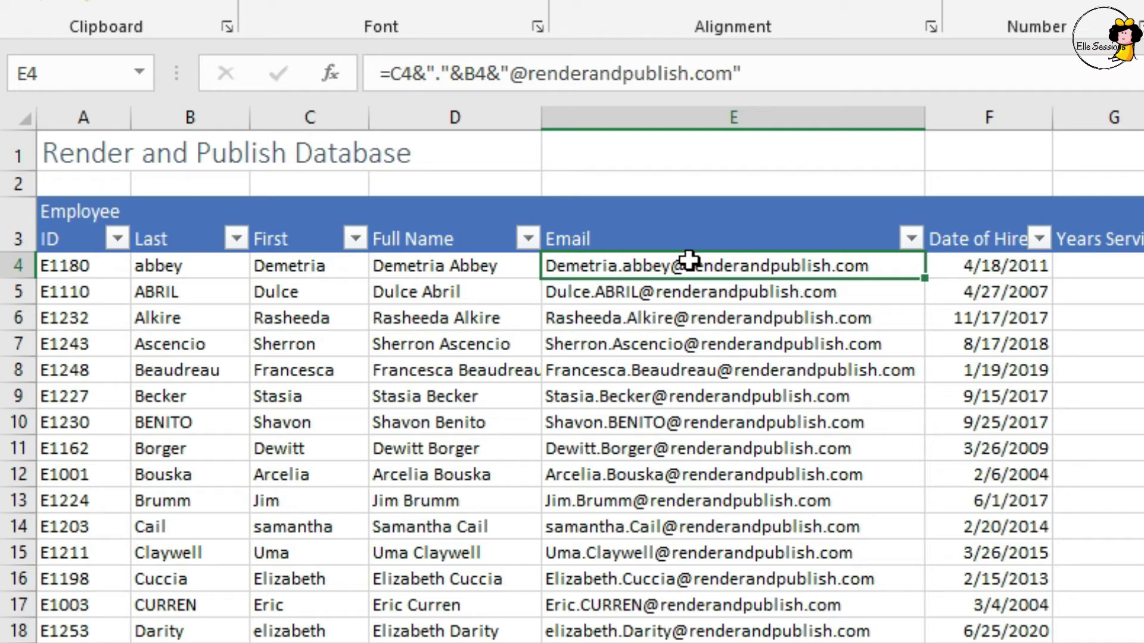
click(485, 425)
click(635, 262)
click(391, 73)
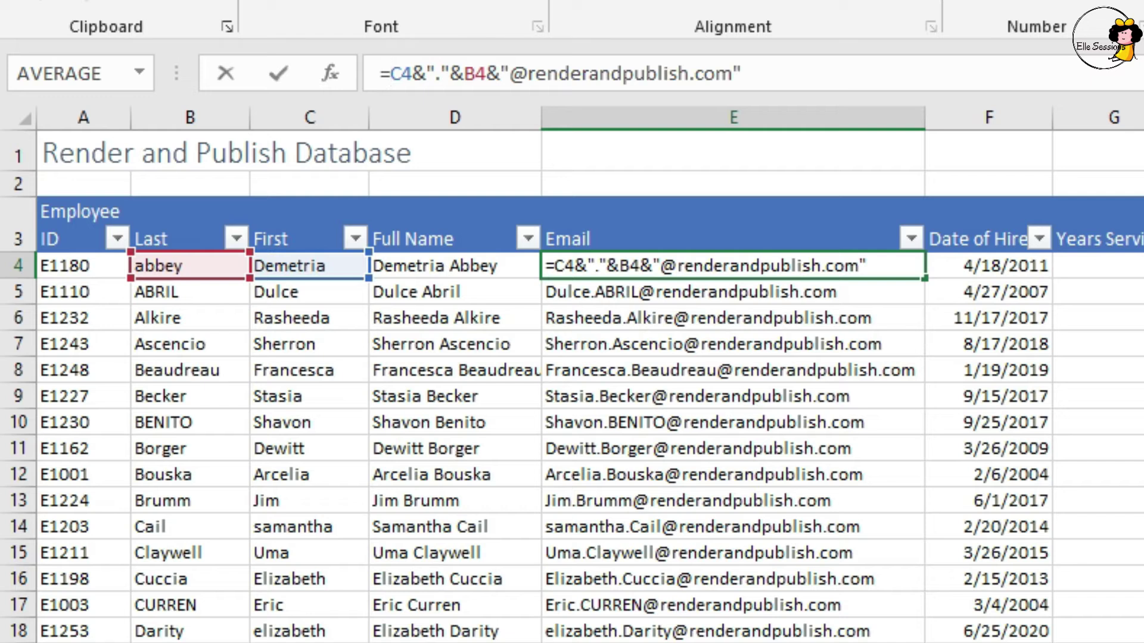
text(lOWE)
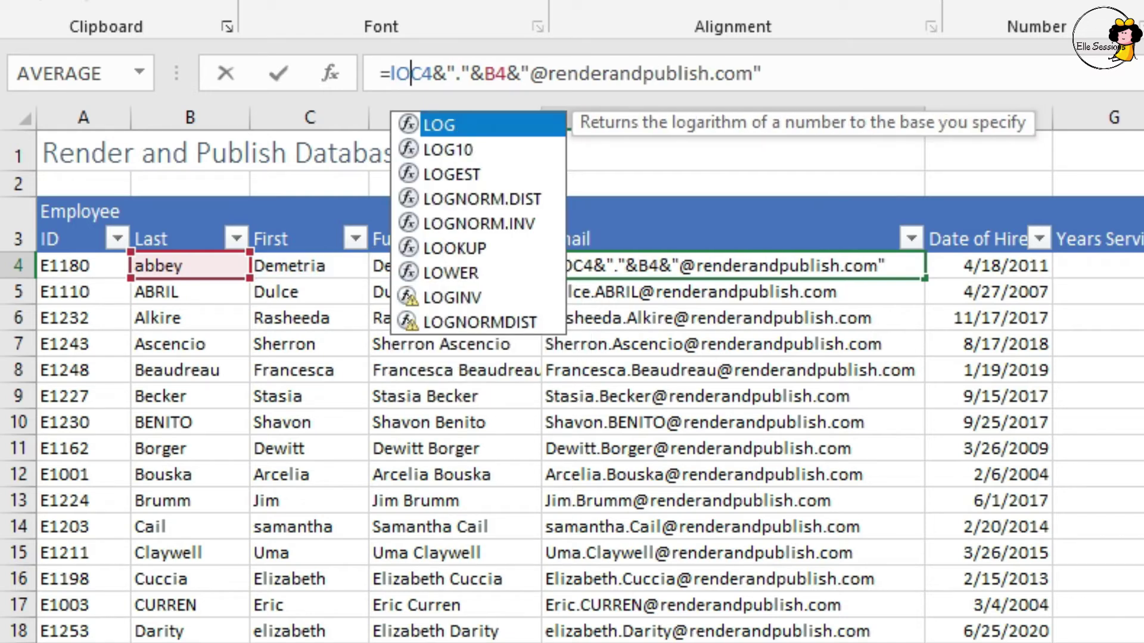
key(Tab)
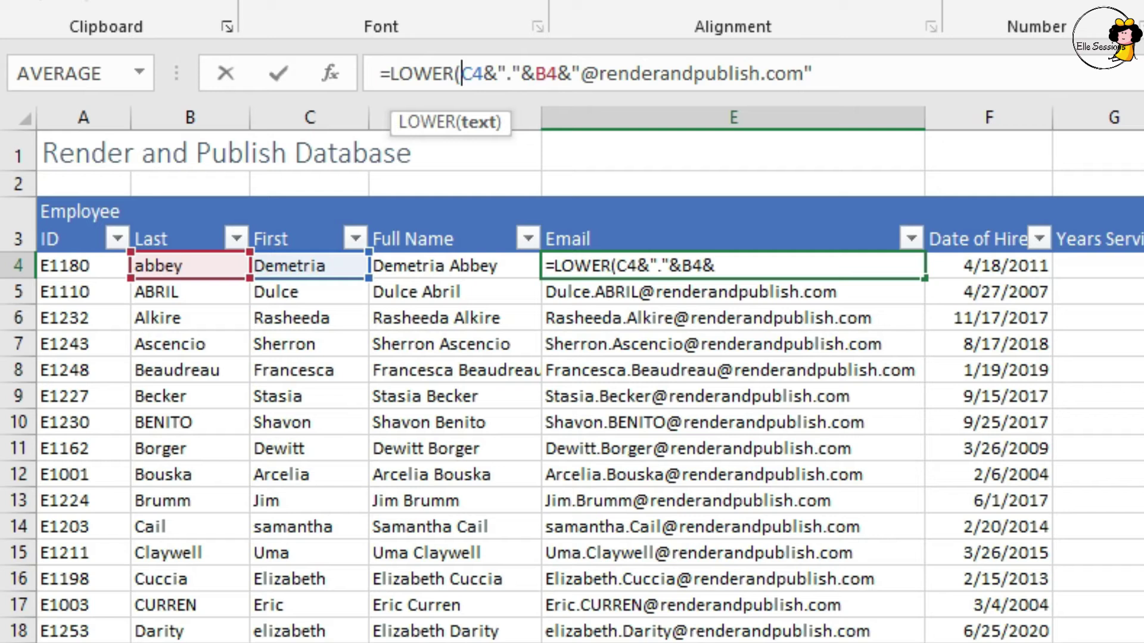
key(Tab)
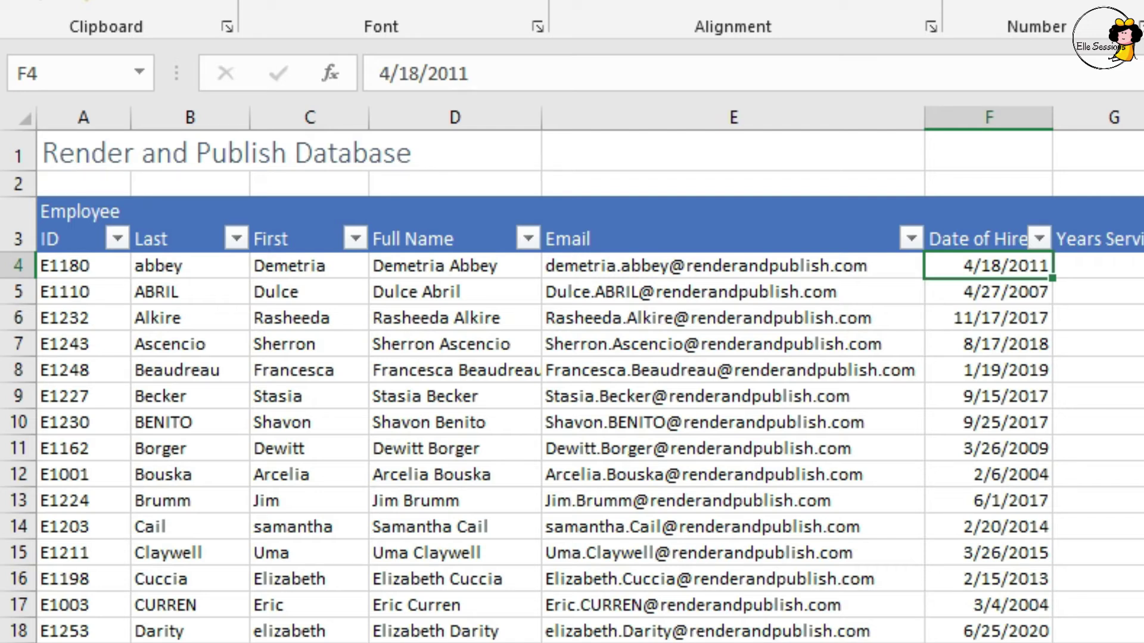
click(668, 292)
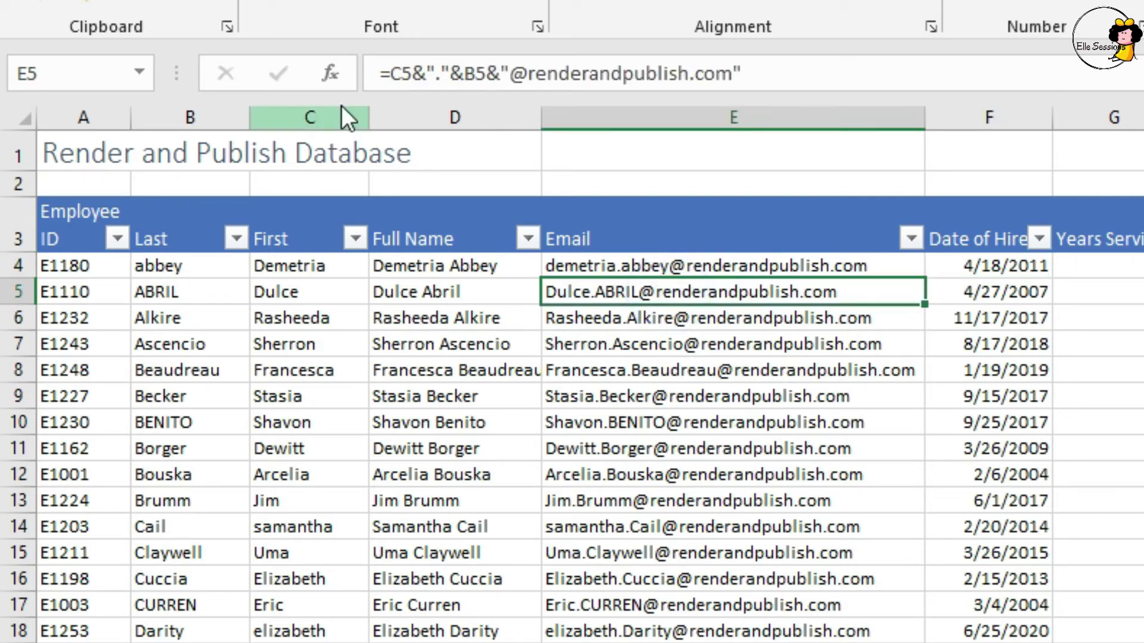
click(397, 75)
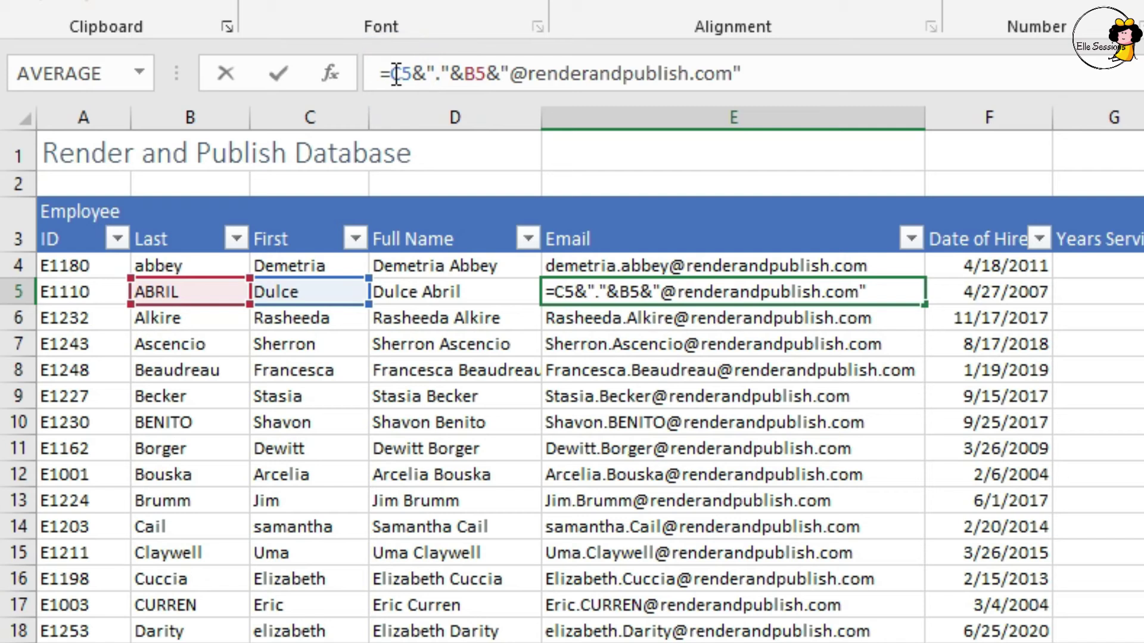
text(UPP)
key(Tab)
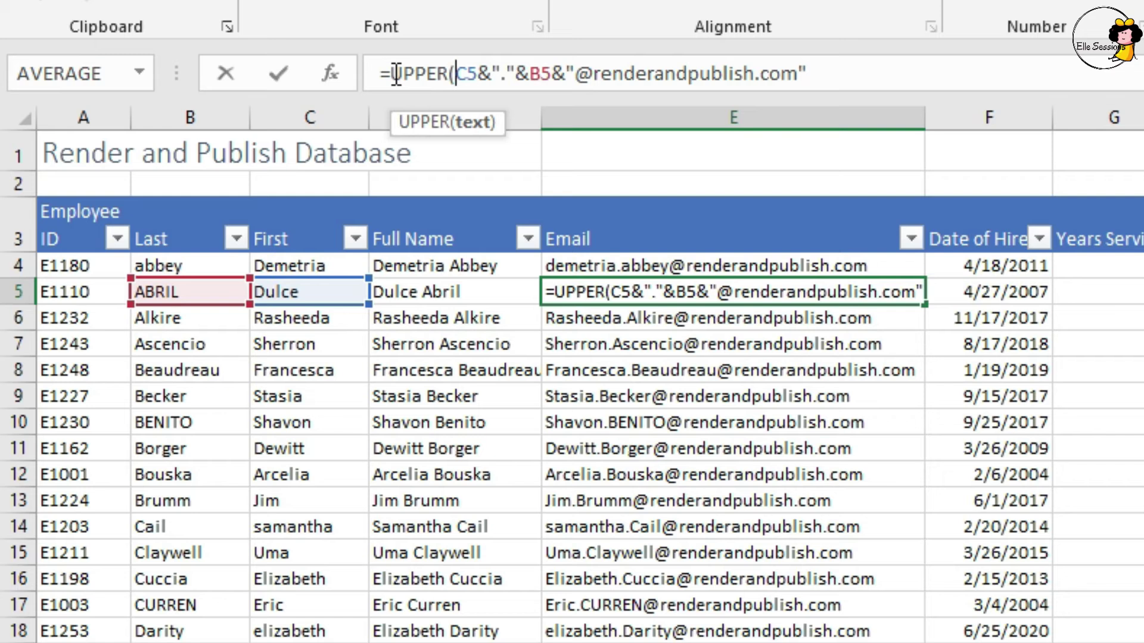
key(Tab)
key(shift+Tab)
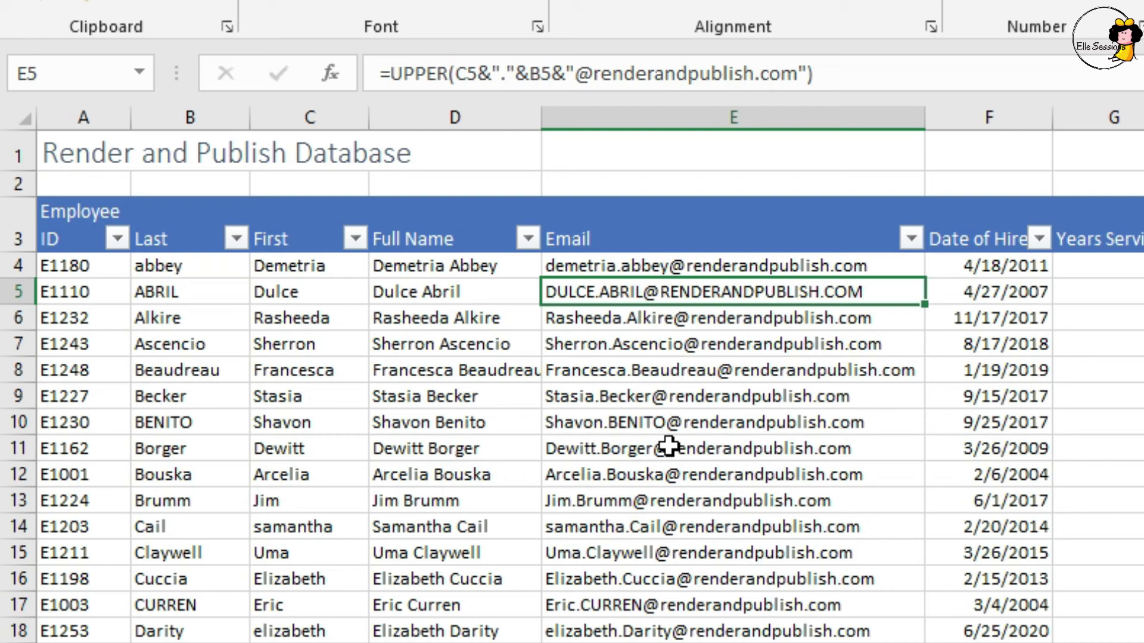
Step: Fill the LOWER formula from E4 down the whole Email column and deselect the filled range
click(883, 266)
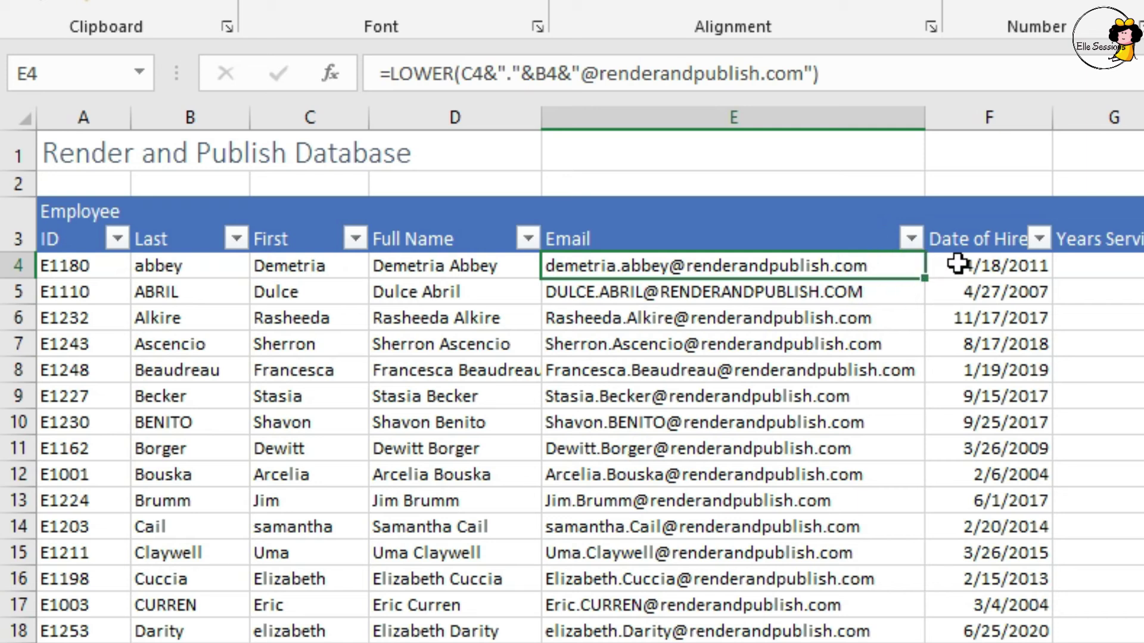
double_click(926, 280)
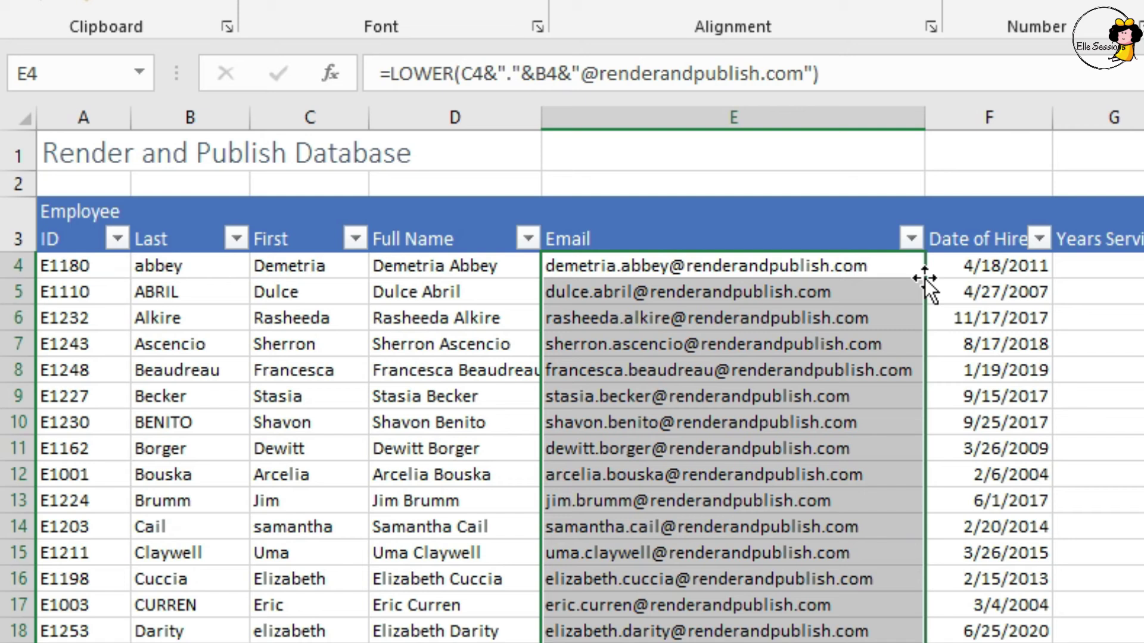
click(1143, 235)
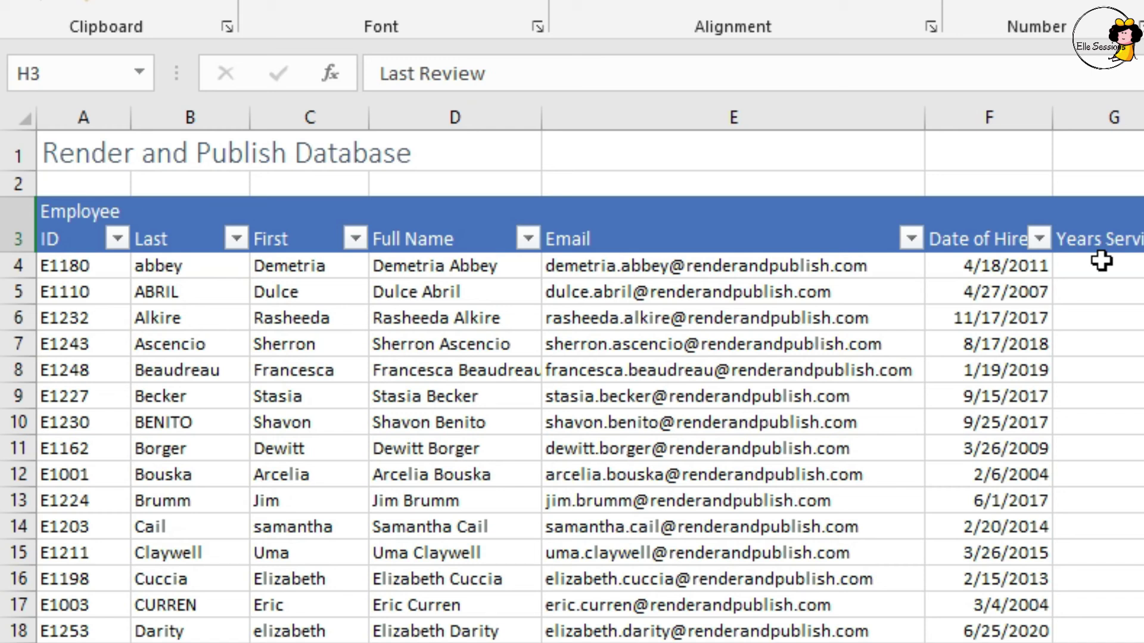
click(1098, 291)
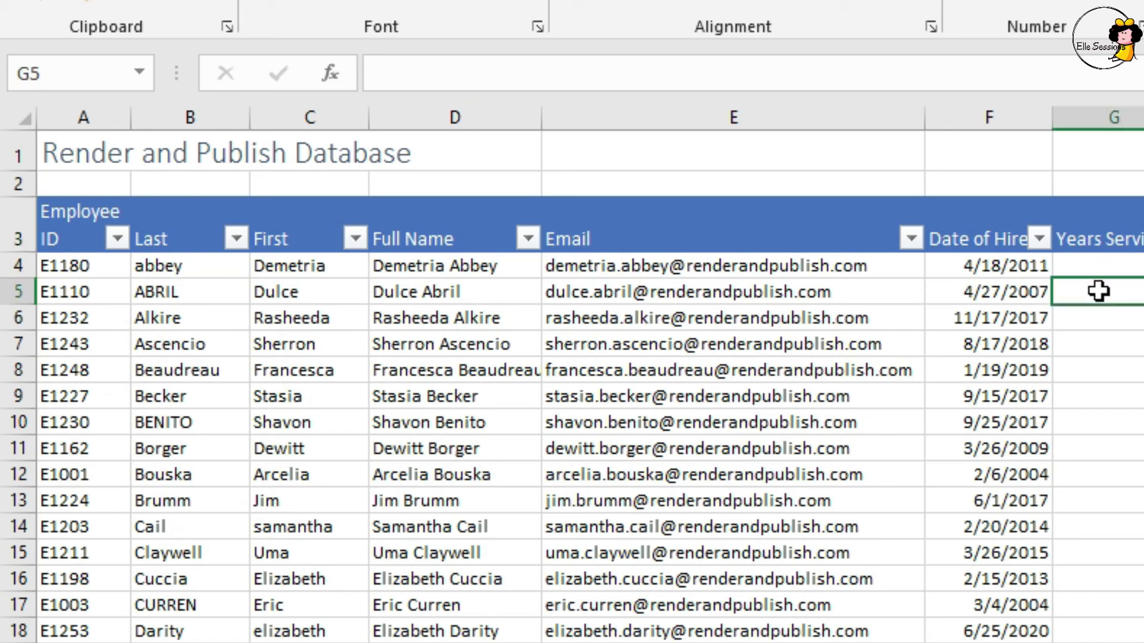